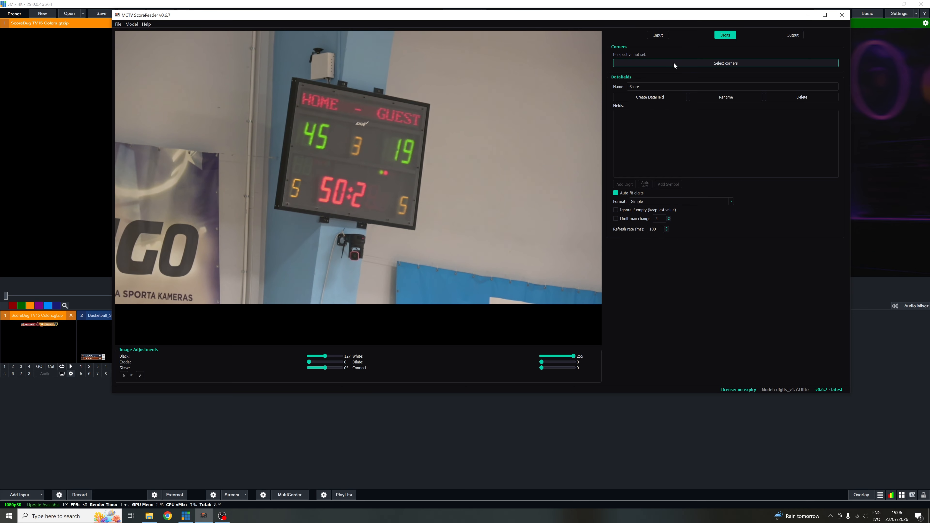
- Define the perspective by marking the four outer corners of the scoreboard in the camera image
{"action": "left_click", "coordinate": [294, 79]}
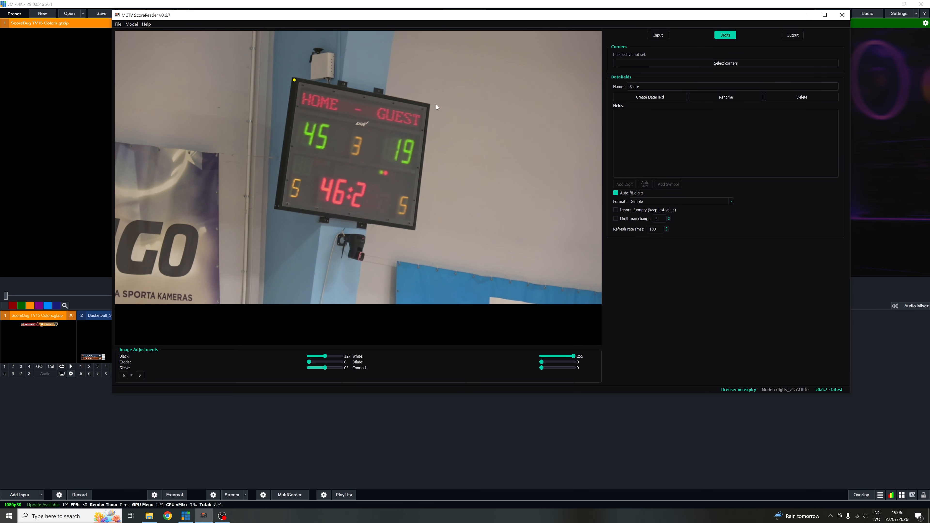
{"action": "left_click", "coordinate": [428, 107]}
{"action": "left_click", "coordinate": [414, 229]}
{"action": "left_click", "coordinate": [277, 209]}
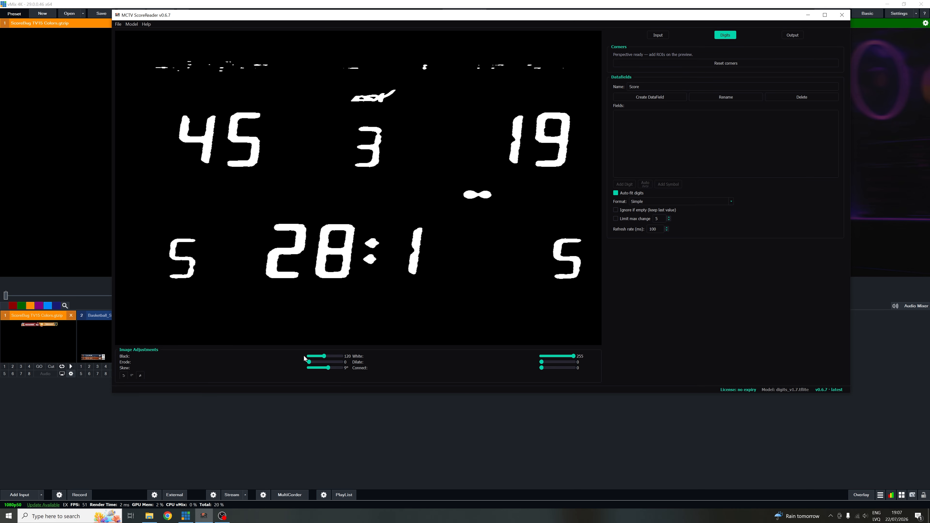
- Set the image's Black level to 128 so only the scoreboard digits stand out
{"action": "left_click_drag", "start_coordinate": [325, 356], "coordinate": [324, 355]}
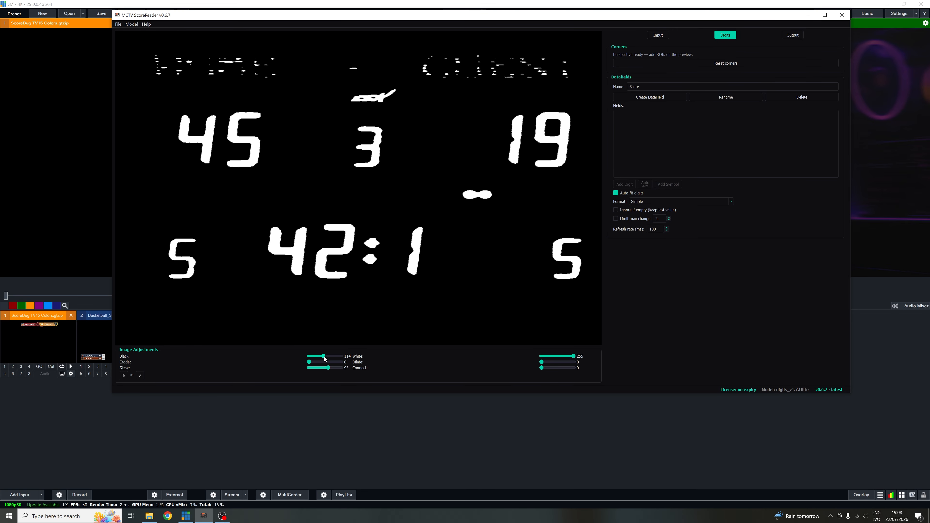
{"action": "left_click_drag", "start_coordinate": [324, 357], "coordinate": [325, 357]}
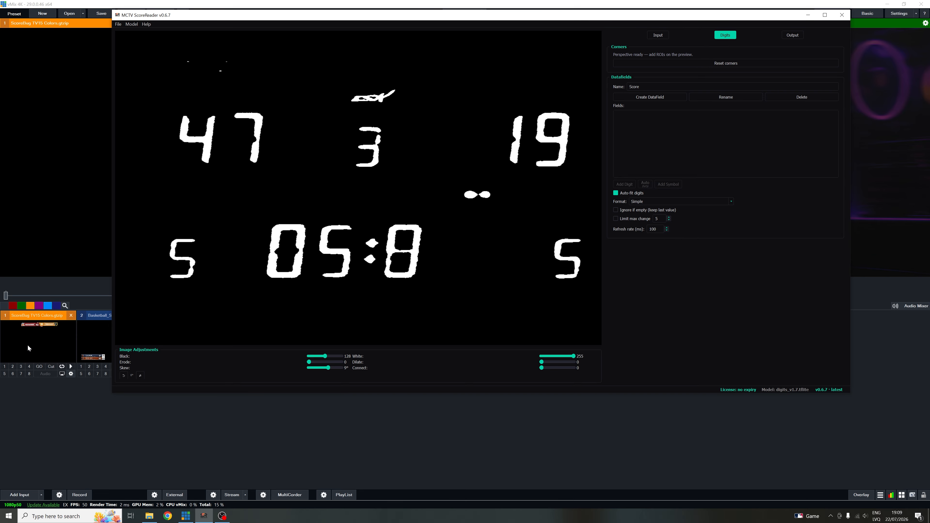
- Switch to vMix and examine the text field names of the ScoreBug TV15 Colors title in its Title Editor
{"action": "left_click", "coordinate": [39, 336]}
{"action": "right_click", "coordinate": [39, 336]}
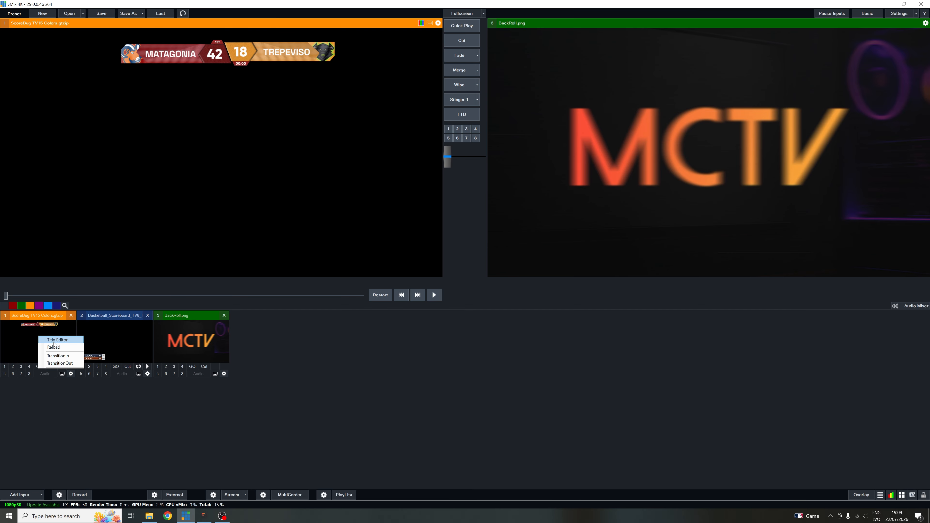
{"action": "left_click", "coordinate": [54, 341]}
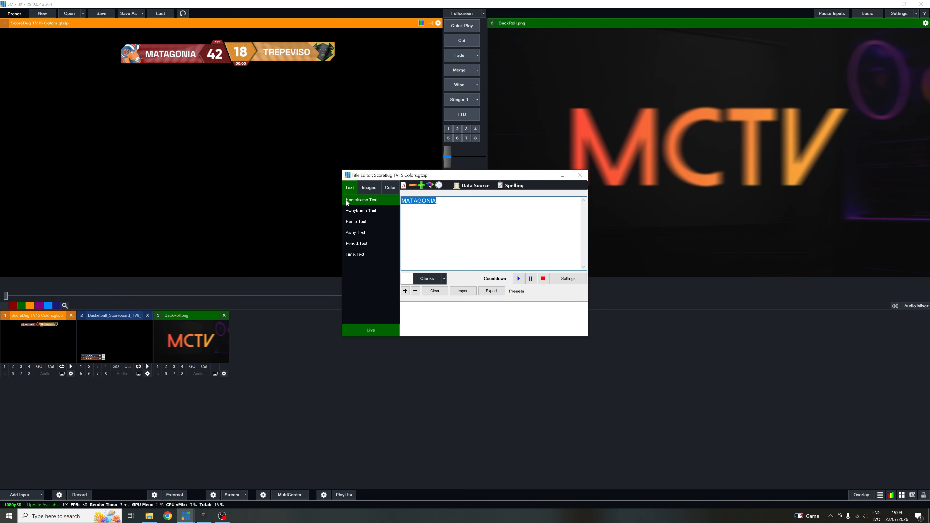
{"action": "left_click", "coordinate": [348, 210]}
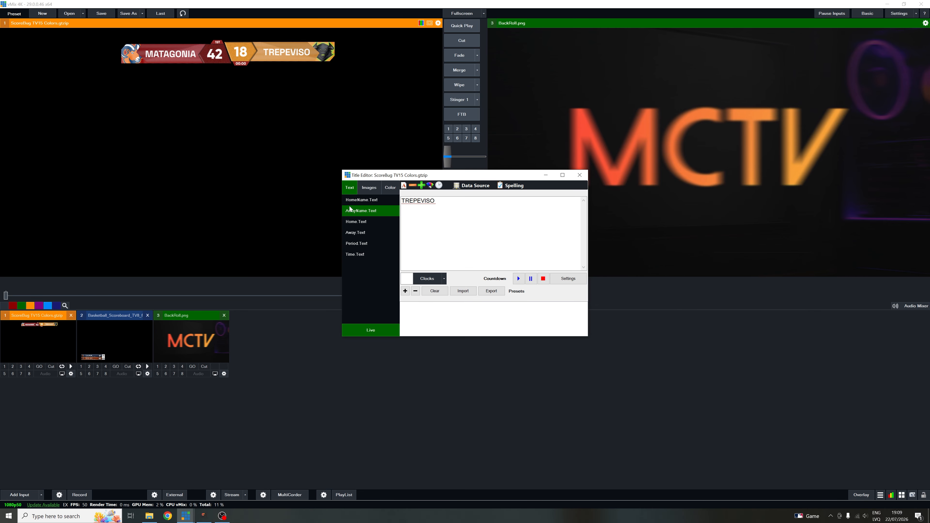
- Switch back to MCTV ScoreReader and create two datafields named Home.Text and Away.Text
{"action": "key", "text": "alt+Tab"}
{"action": "left_click_drag", "start_coordinate": [646, 87], "coordinate": [608, 87]}
{"action": "type", "text": "Home"}
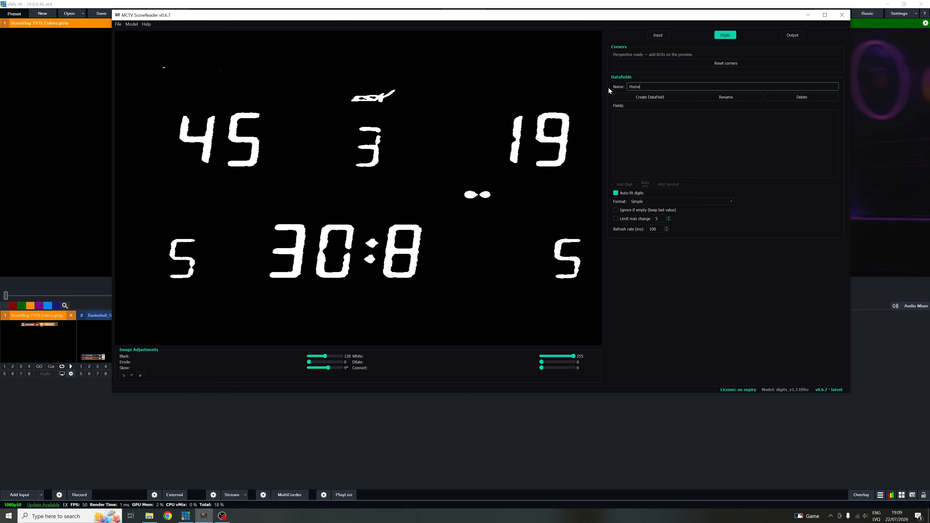
{"action": "type", "text": ".Text"}
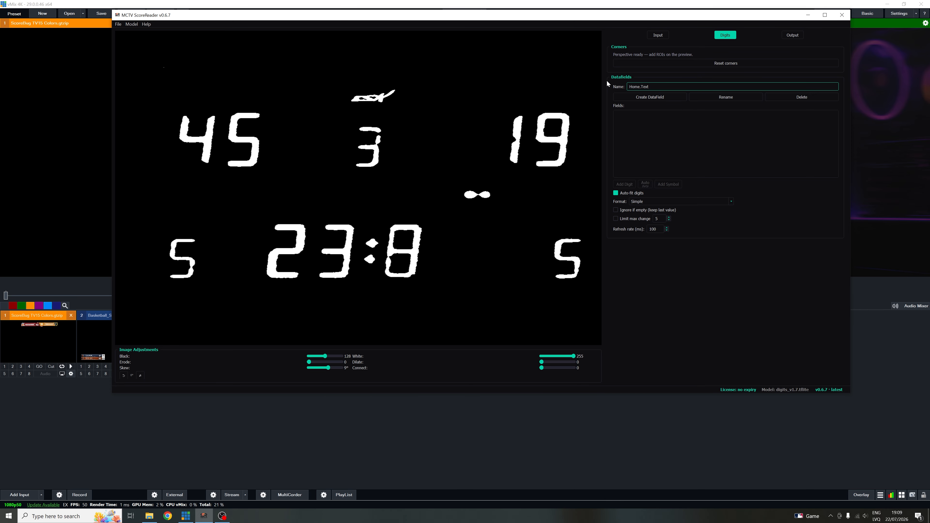
{"action": "left_click", "coordinate": [669, 96]}
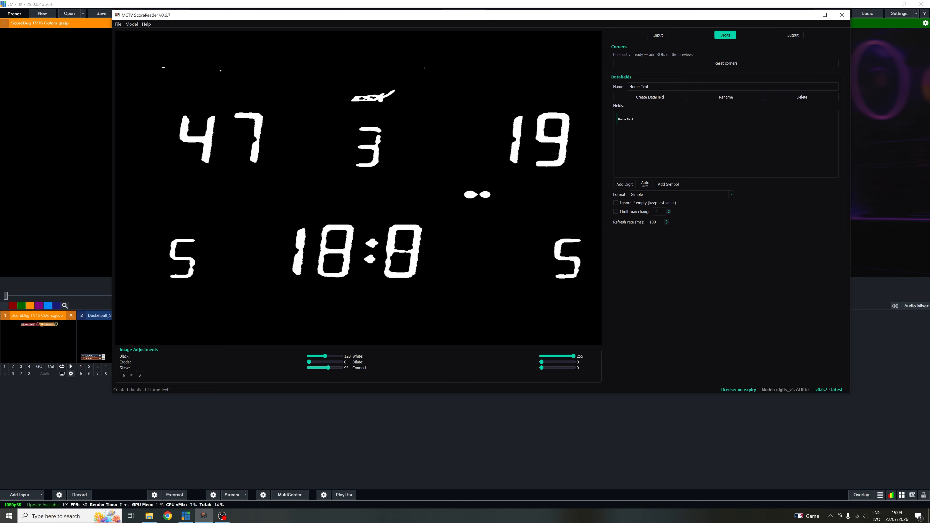
{"action": "left_click_drag", "start_coordinate": [639, 87], "coordinate": [578, 81]}
{"action": "key", "text": "Left"}
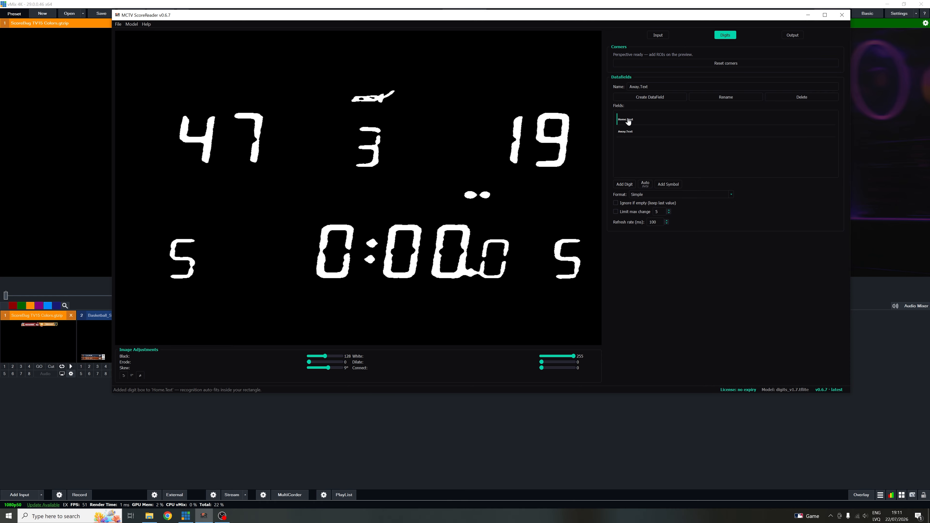
- Mark the two home score digits for Home.Text, replacing the separately drawn second region with a duplicate of the first
{"action": "left_click", "coordinate": [624, 184]}
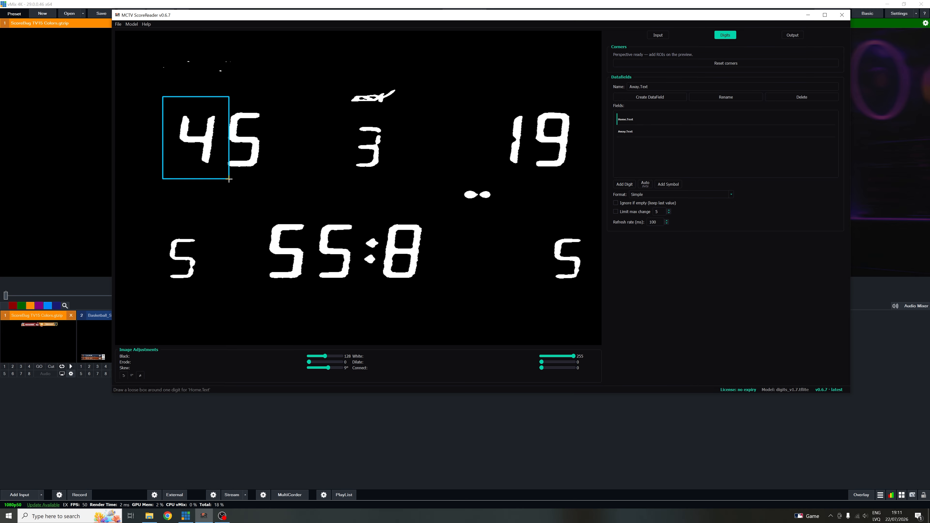
{"action": "left_click_drag", "start_coordinate": [229, 179], "coordinate": [229, 180]}
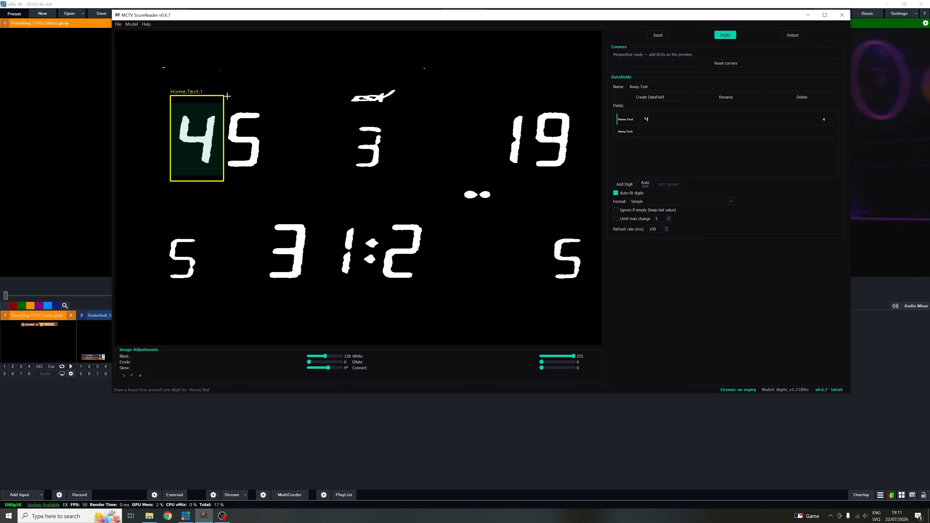
{"action": "right_click", "coordinate": [276, 143]}
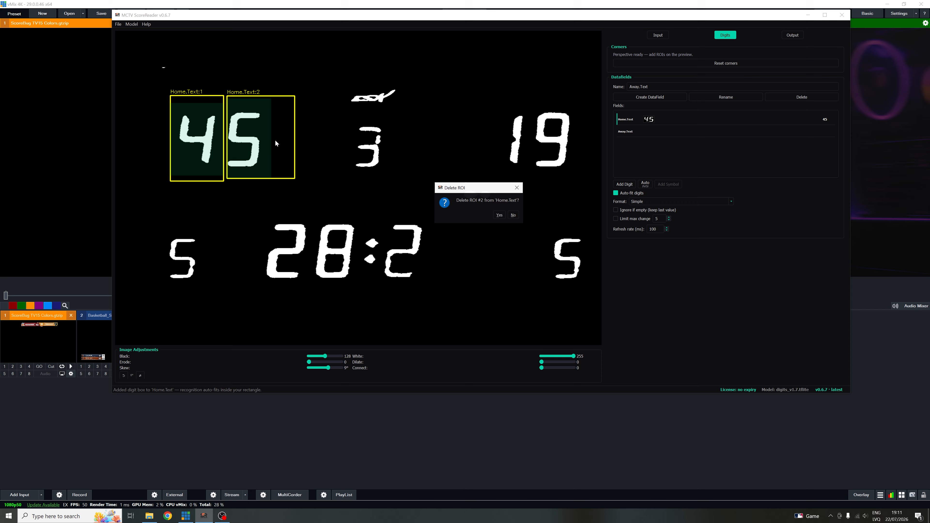
{"action": "left_click", "coordinate": [499, 215]}
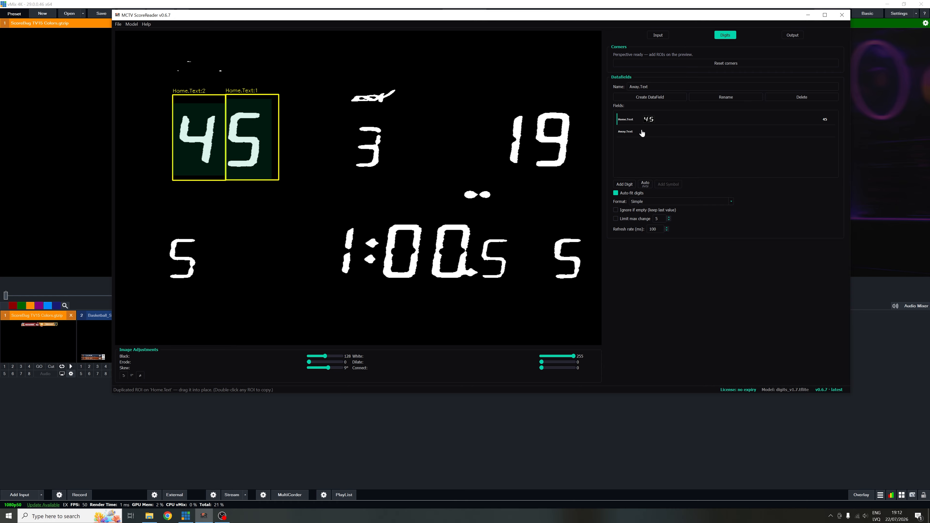
- Assign one automatic digit region around the whole away score to Away.Text
{"action": "left_click", "coordinate": [645, 133]}
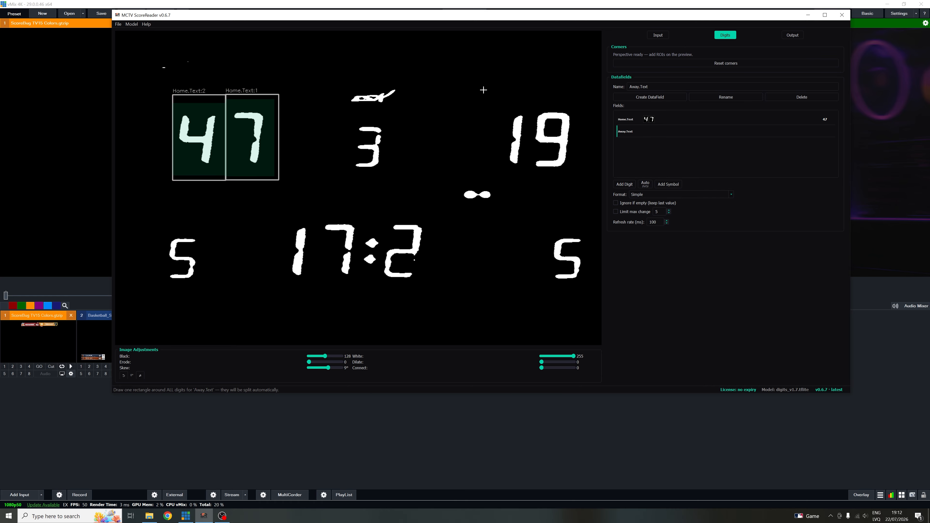
{"action": "left_click_drag", "start_coordinate": [529, 115], "coordinate": [592, 192]}
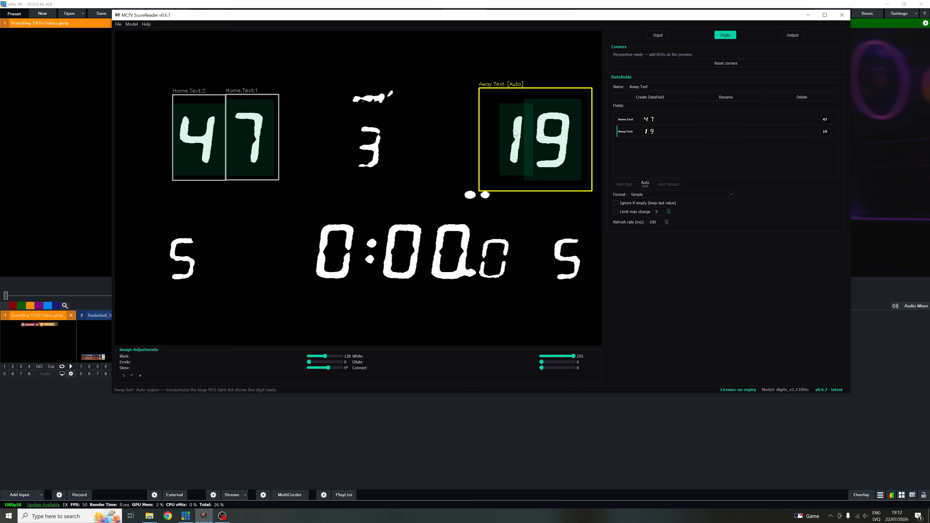
- Set the output to vMix Input on localhost:8088 with ScoreBug TV15 Colors.gtzip as the target, and start the output
{"action": "left_click", "coordinate": [798, 36]}
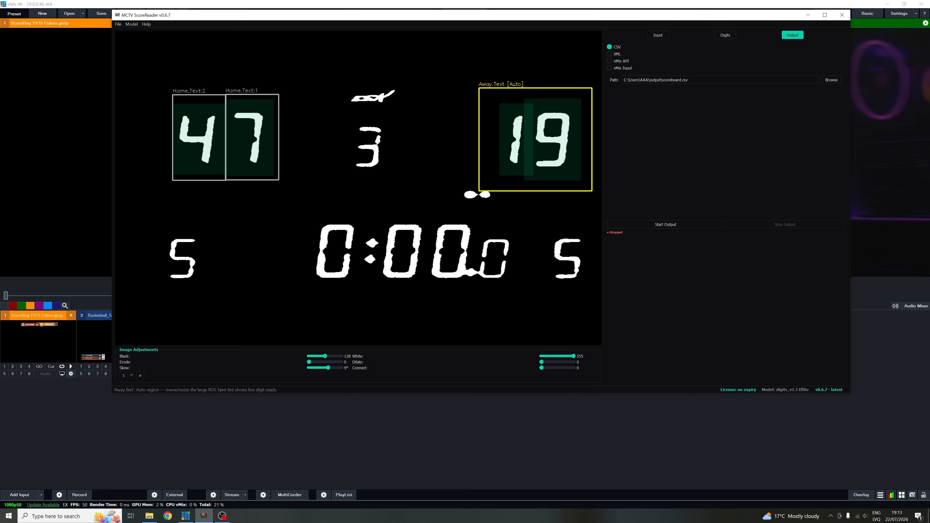
{"action": "left_click", "coordinate": [623, 68]}
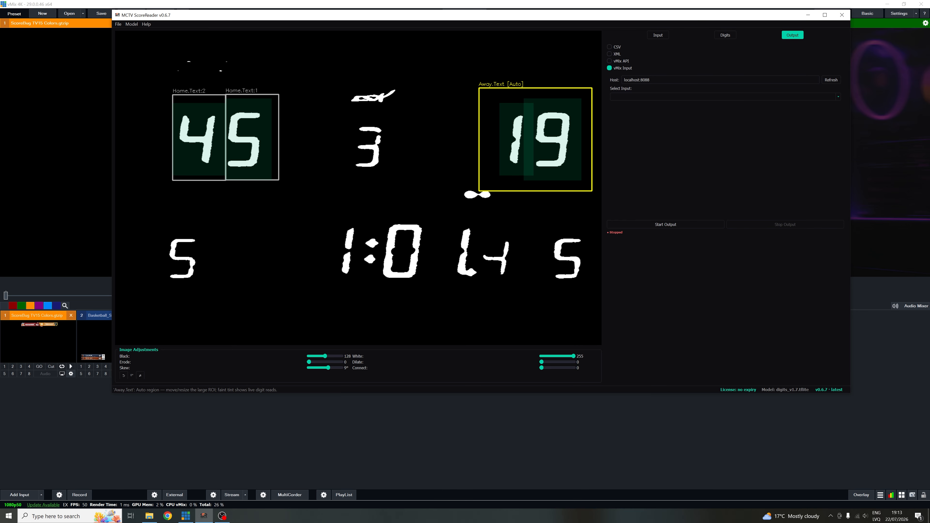
{"action": "left_click", "coordinate": [830, 80]}
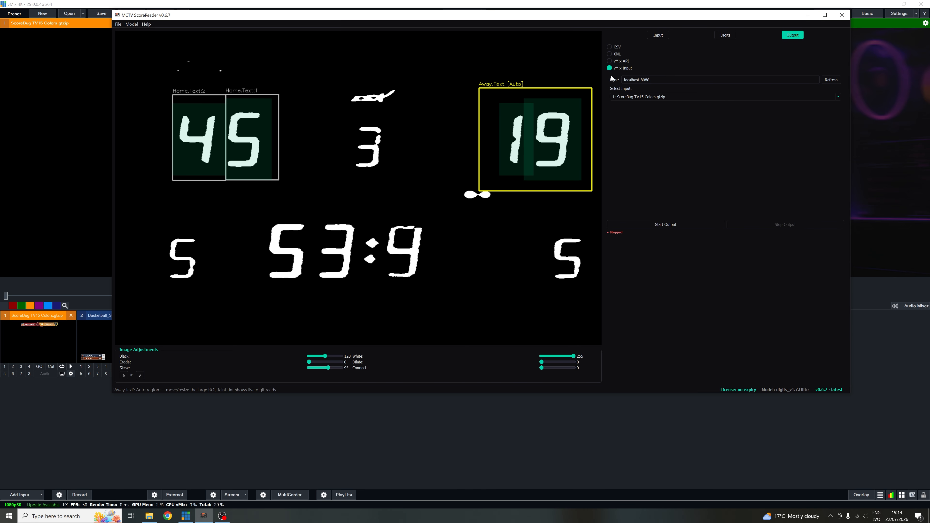
{"action": "left_click", "coordinate": [830, 99]}
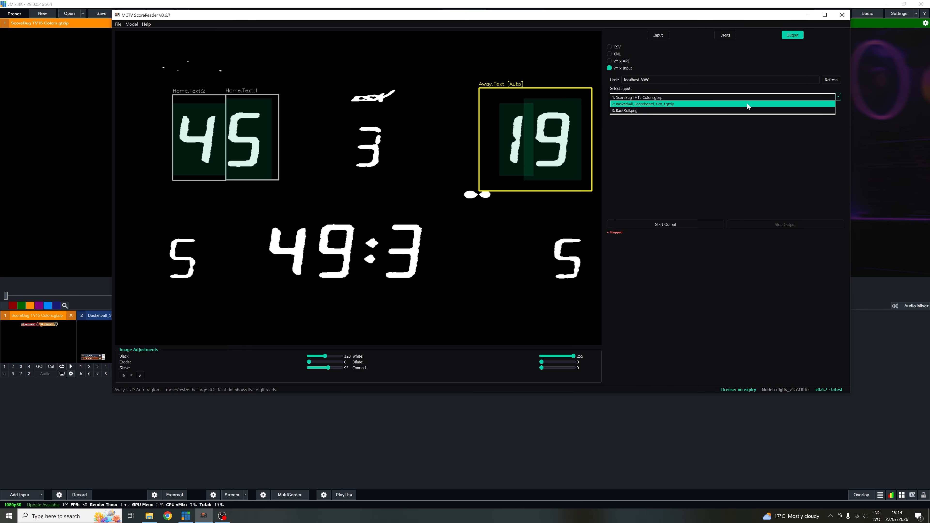
{"action": "left_click", "coordinate": [653, 97]}
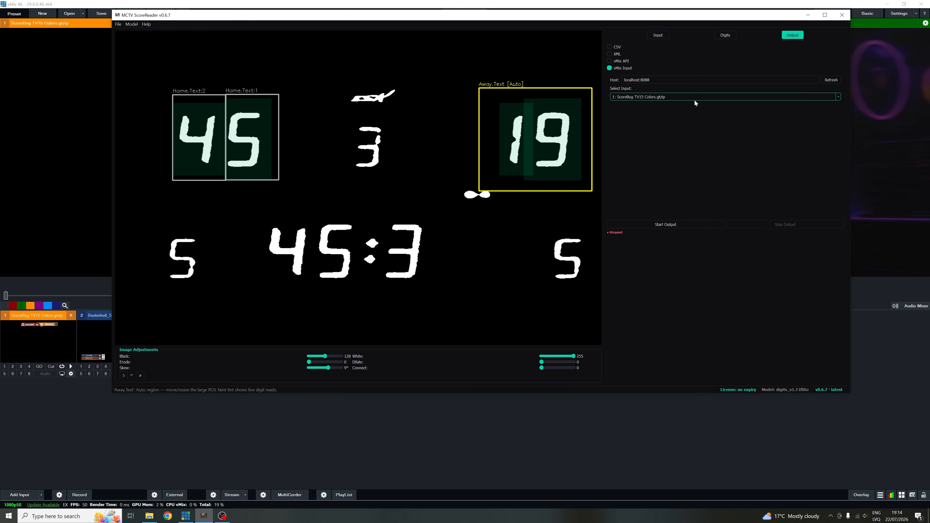
{"action": "left_click", "coordinate": [681, 225]}
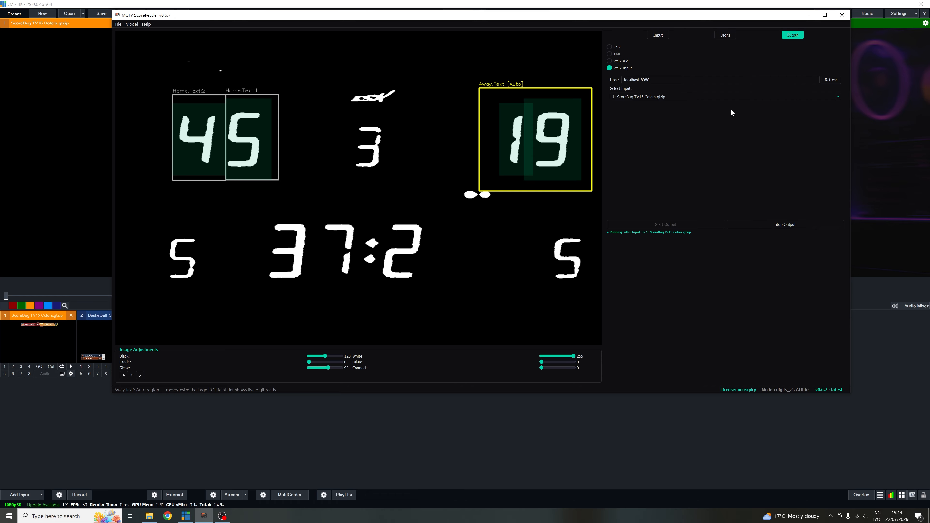
- Import the title's remaining text fields from vMix as datafields and review the extended field list
{"action": "left_click", "coordinate": [721, 37]}
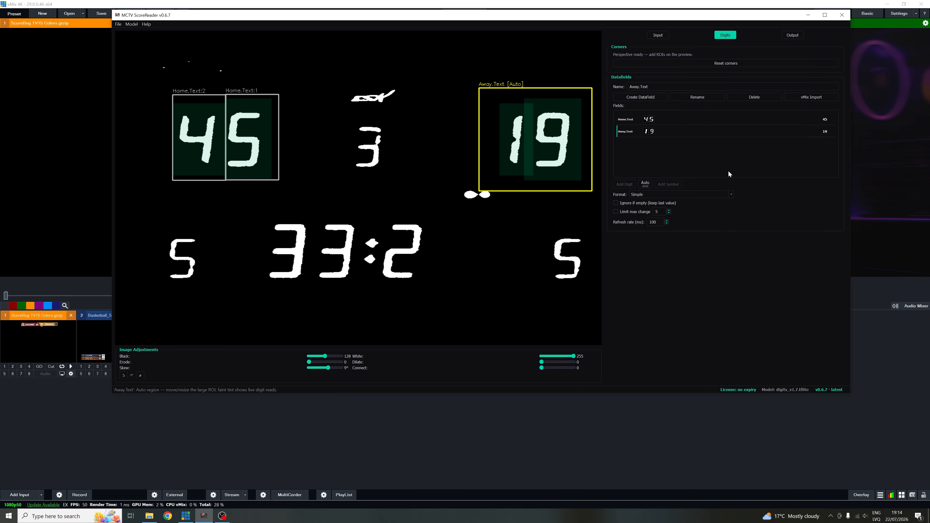
{"action": "left_click", "coordinate": [811, 97]}
{"action": "left_click", "coordinate": [530, 220]}
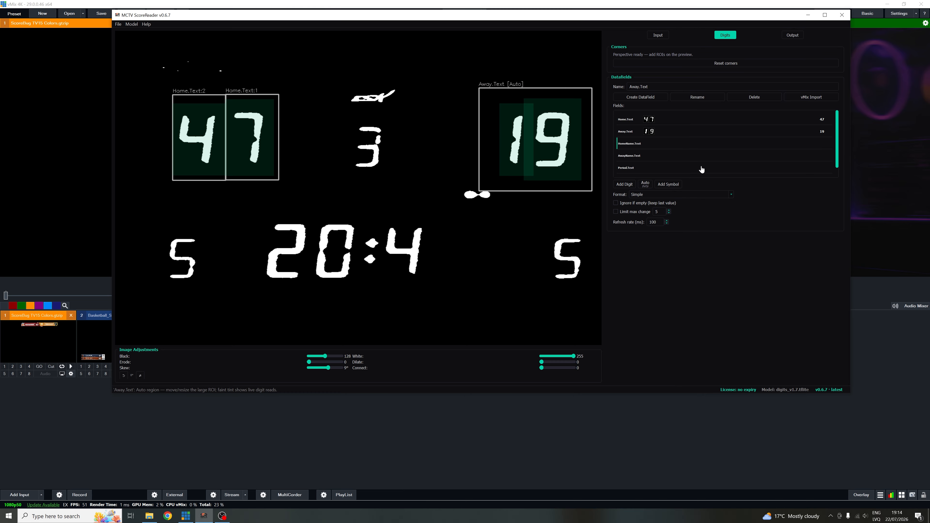
{"action": "scroll", "coordinate": [714, 147], "scroll_direction": "down", "scroll_amount": 1}
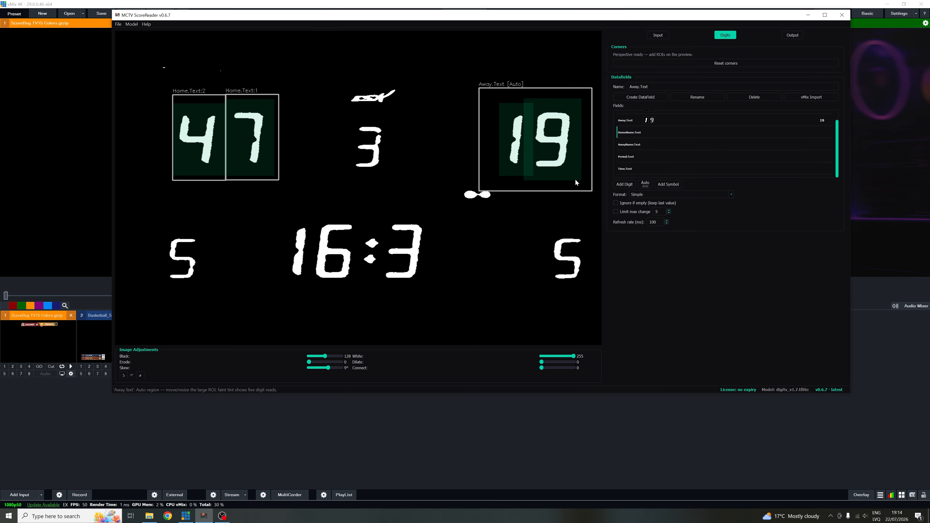
- Examine the ScoreBug TV15 Colors text fields in the vMix Title Editor, and recheck the vMix import in MCTV ScoreReader
{"action": "left_click", "coordinate": [54, 335]}
{"action": "right_click", "coordinate": [57, 333]}
{"action": "left_click", "coordinate": [64, 337]}
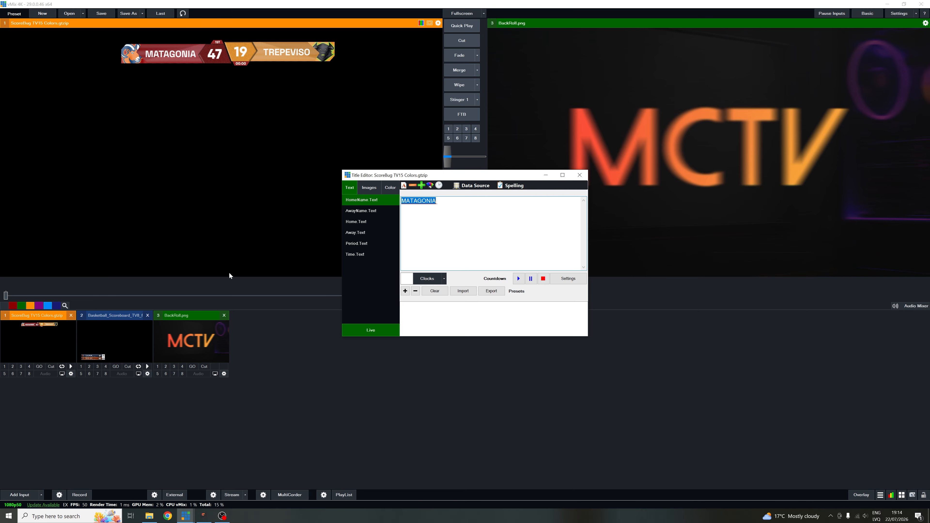
{"action": "key", "text": "alt+Tab"}
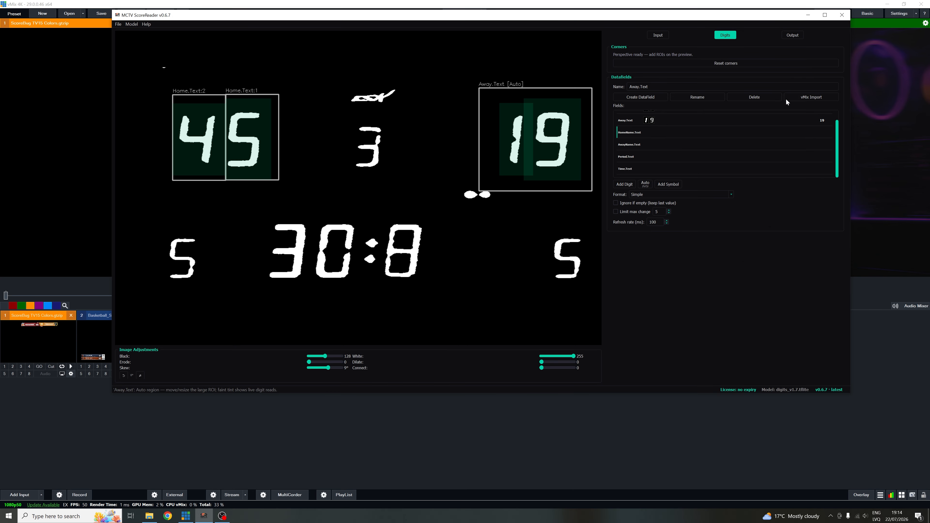
{"action": "left_click", "coordinate": [811, 97]}
{"action": "left_click", "coordinate": [530, 222]}
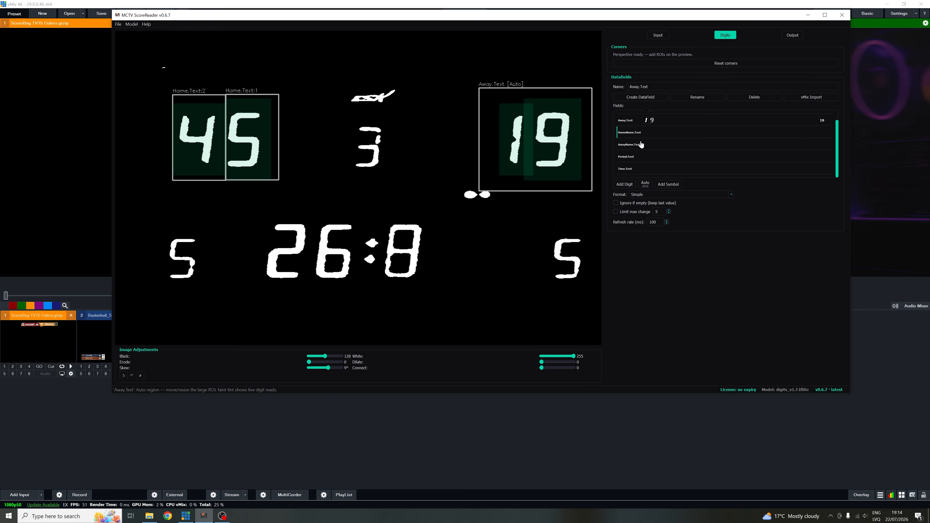
- Delete the HomeName.Text and AwayName.Text datafields
{"action": "left_click", "coordinate": [761, 97]}
{"action": "left_click", "coordinate": [514, 215]}
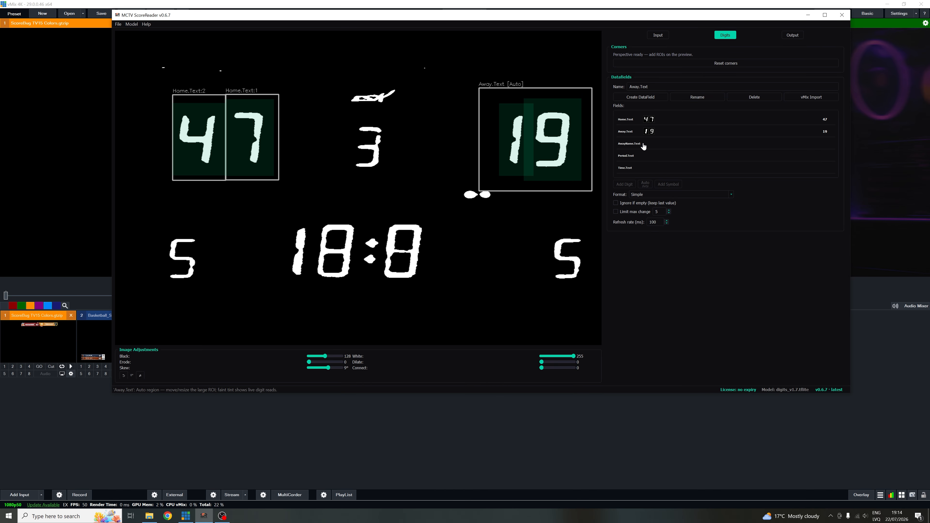
{"action": "left_click", "coordinate": [736, 98]}
{"action": "left_click", "coordinate": [512, 215]}
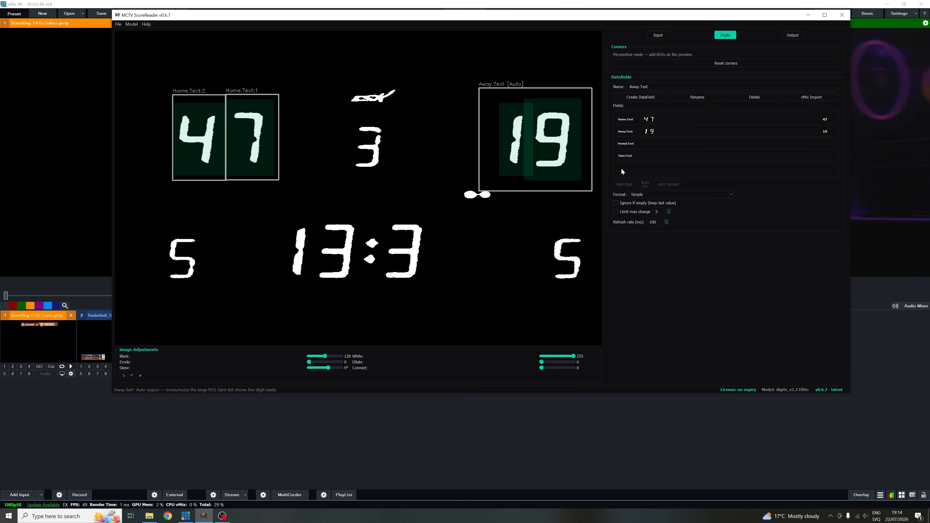
- Draw a digit region for Time.Text on the game clock and duplicate it to cover all four clock digit positions
{"action": "left_click", "coordinate": [625, 155]}
{"action": "left_click", "coordinate": [625, 185]}
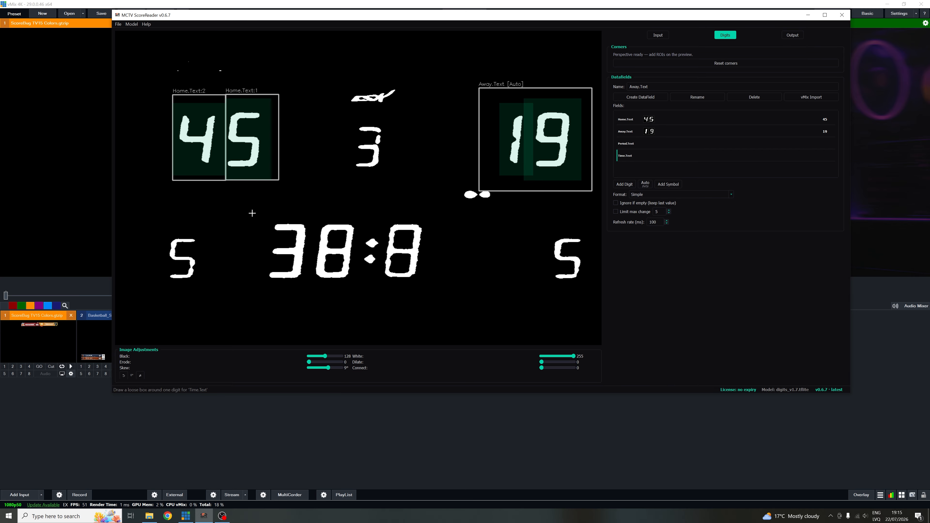
{"action": "left_click_drag", "start_coordinate": [248, 208], "coordinate": [312, 295]}
{"action": "double_click", "coordinate": [277, 230]}
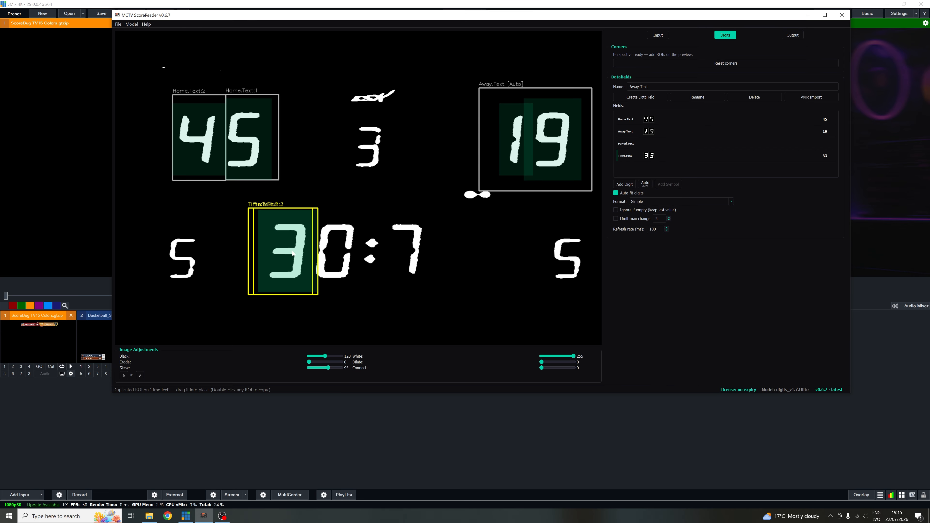
{"action": "left_click_drag", "start_coordinate": [278, 230], "coordinate": [465, 248]}
{"action": "double_click", "coordinate": [321, 247]}
{"action": "double_click", "coordinate": [407, 244]}
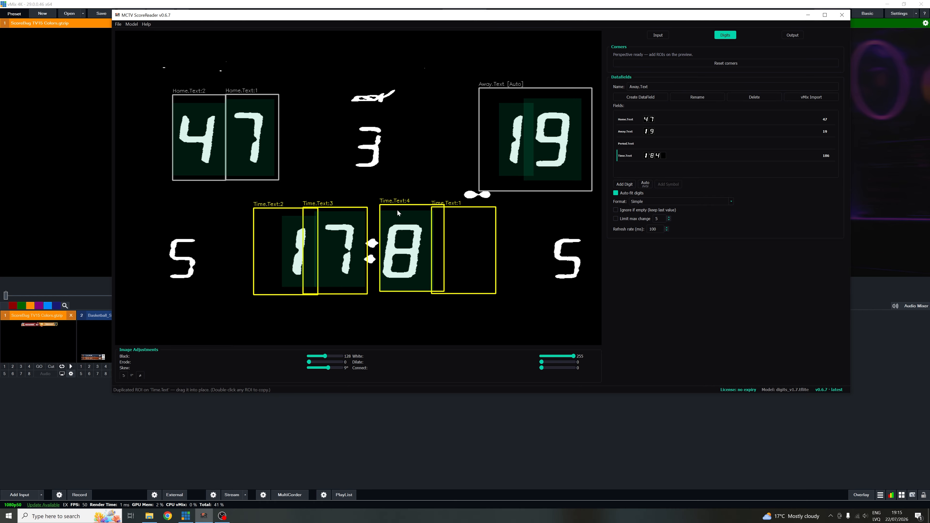
{"action": "left_click_drag", "start_coordinate": [397, 210], "coordinate": [396, 213]}
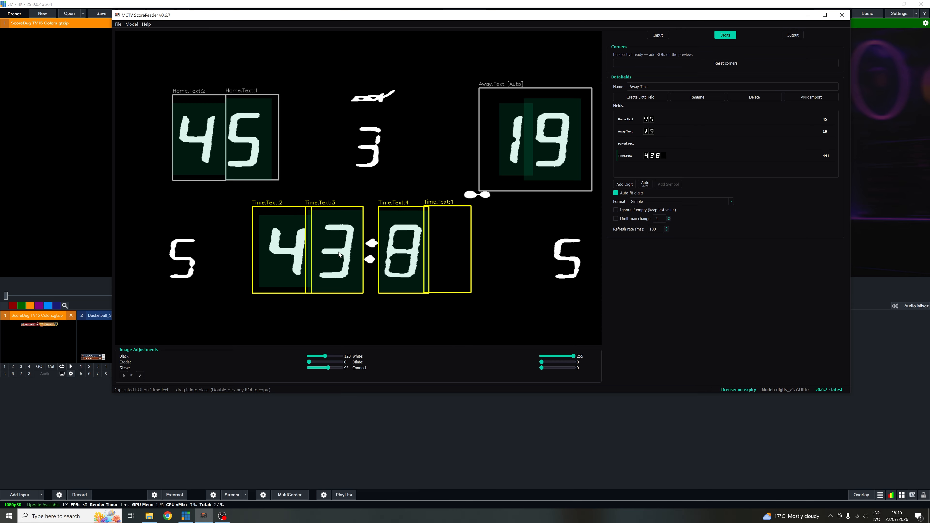
- Narrow the region on the first game clock digit and set the Time.Text format to Time (MM:SS → SS.d)
{"action": "left_click_drag", "start_coordinate": [252, 253], "coordinate": [256, 252]}
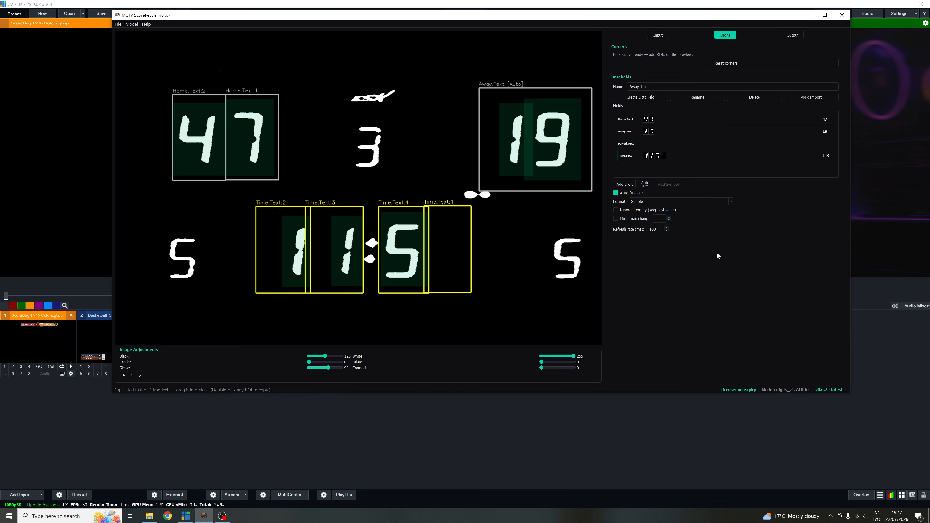
{"action": "left_click", "coordinate": [660, 201]}
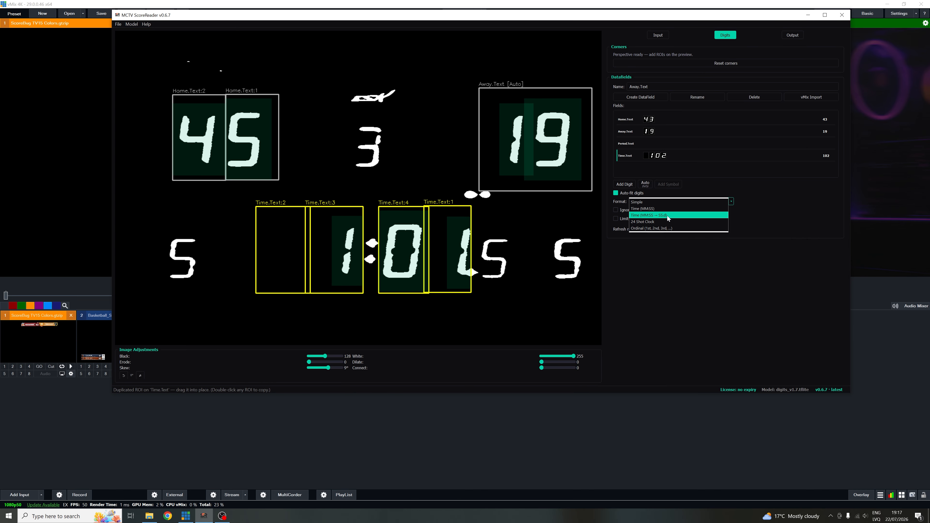
{"action": "left_click", "coordinate": [667, 216]}
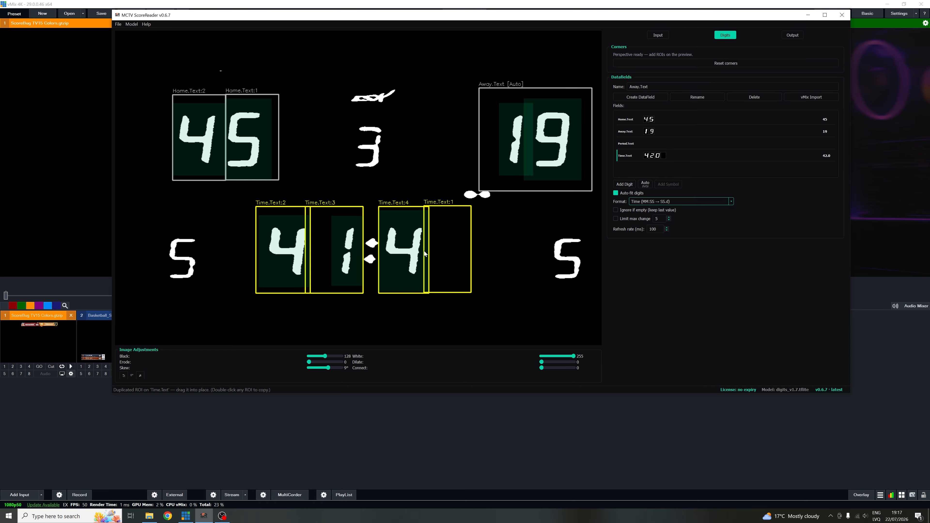
{"action": "left_click", "coordinate": [716, 199]}
{"action": "left_click", "coordinate": [657, 202]}
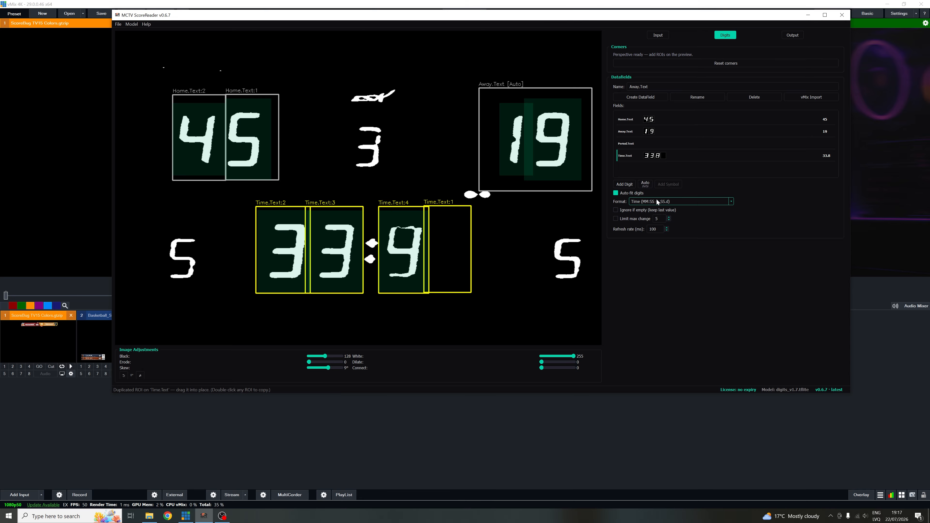
{"action": "left_click", "coordinate": [789, 37]}
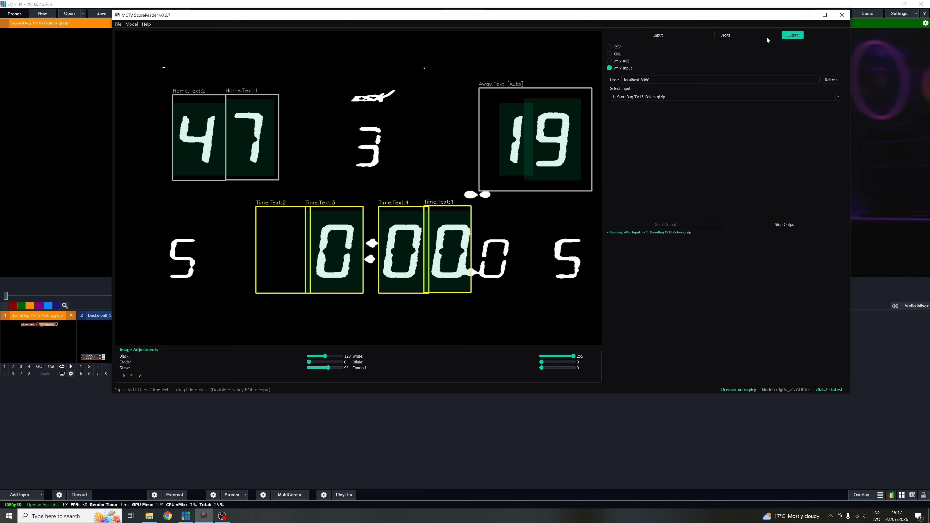
{"action": "left_click", "coordinate": [718, 36]}
{"action": "left_click", "coordinate": [794, 37]}
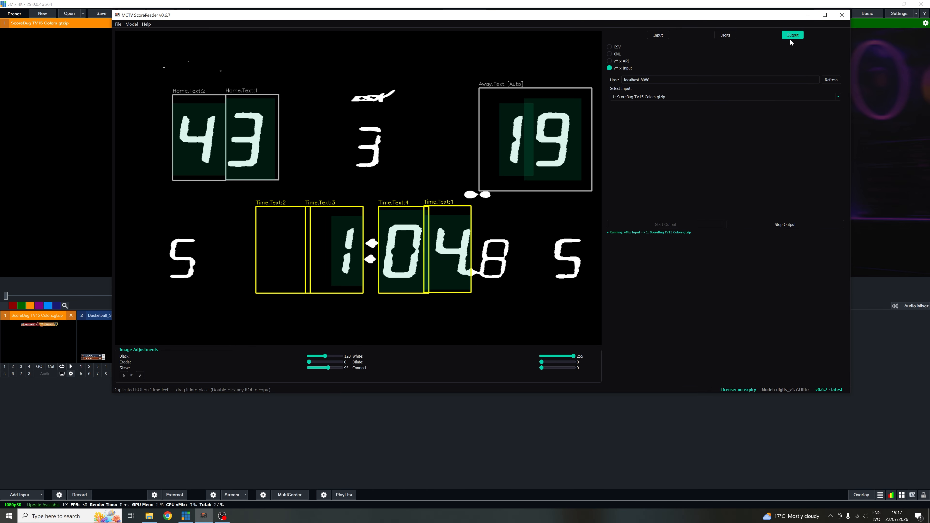
{"action": "left_click", "coordinate": [729, 34]}
- Switch the output method to vMix API with the URL localhost:8088/1 and start the output
{"action": "left_click", "coordinate": [793, 36]}
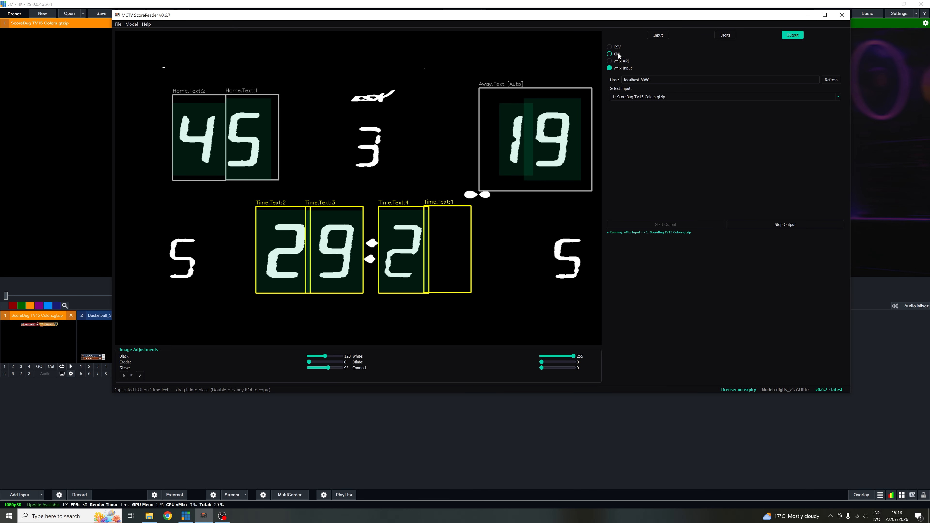
{"action": "left_click", "coordinate": [621, 61]}
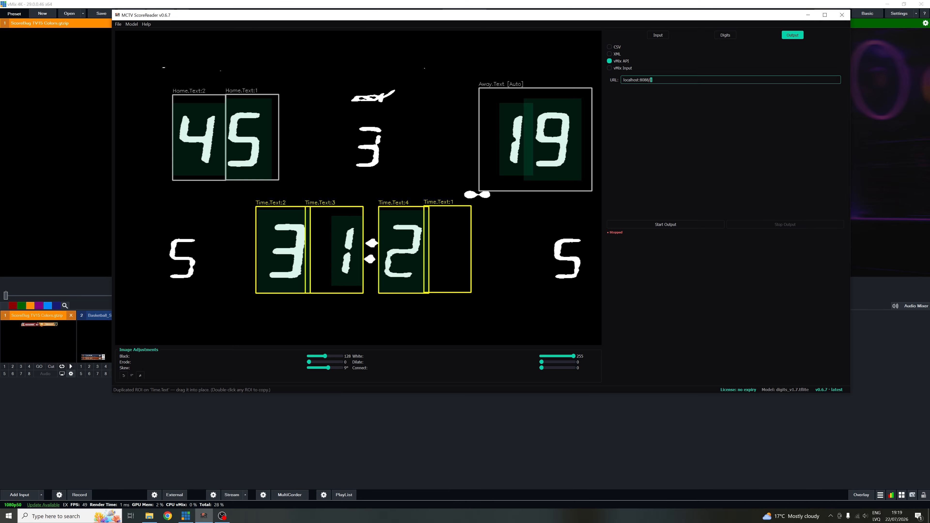
{"action": "left_click", "coordinate": [670, 225]}
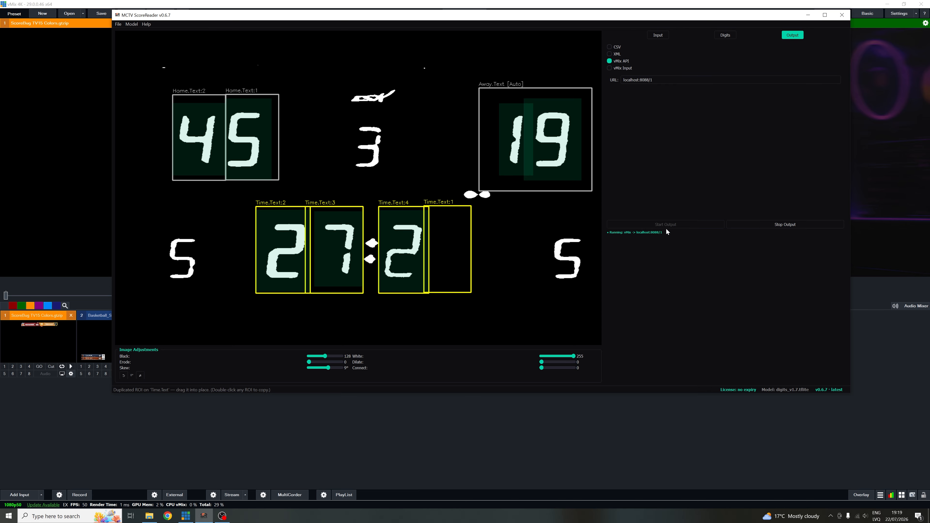
{"action": "left_click", "coordinate": [216, 417]}
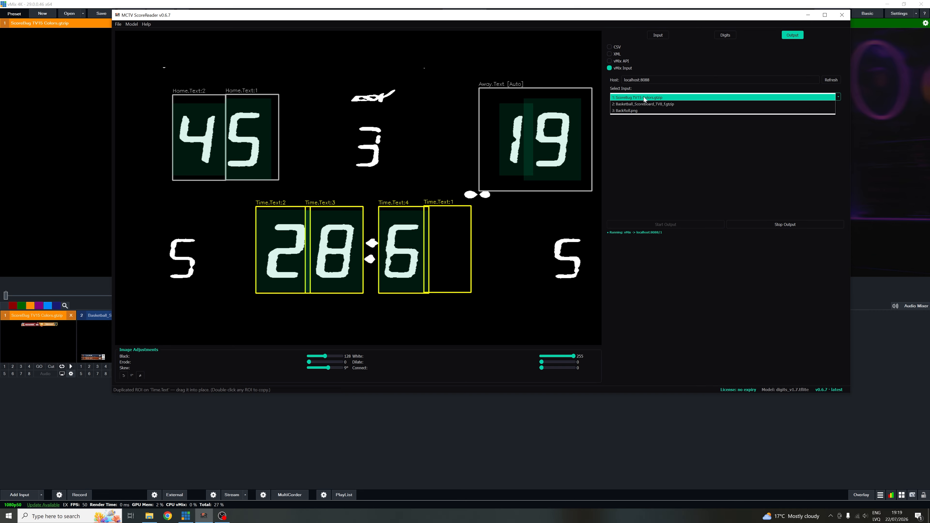
- Set the output to the vMix input ScoreBug TV15 Colors.gtzip, stop the running output and restart it
{"action": "left_click", "coordinate": [644, 97]}
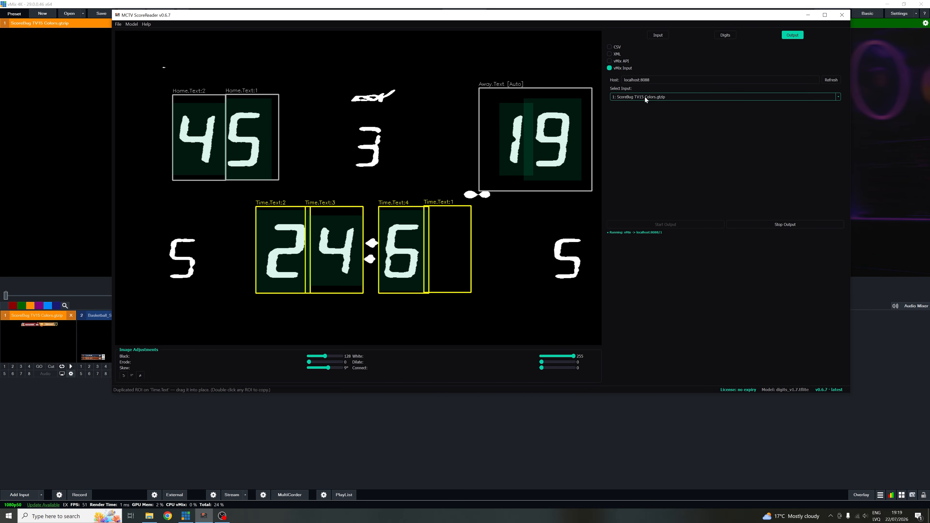
{"action": "left_click", "coordinate": [758, 222]}
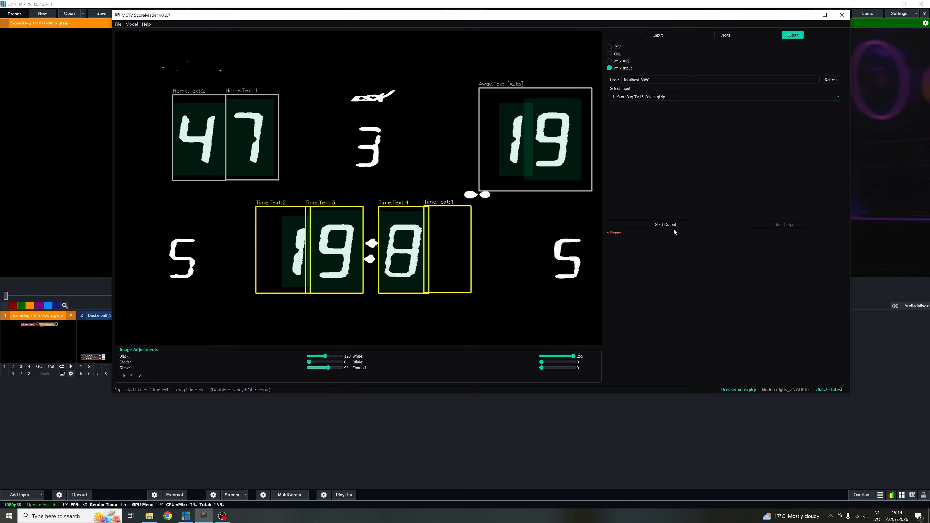
{"action": "left_click", "coordinate": [673, 225]}
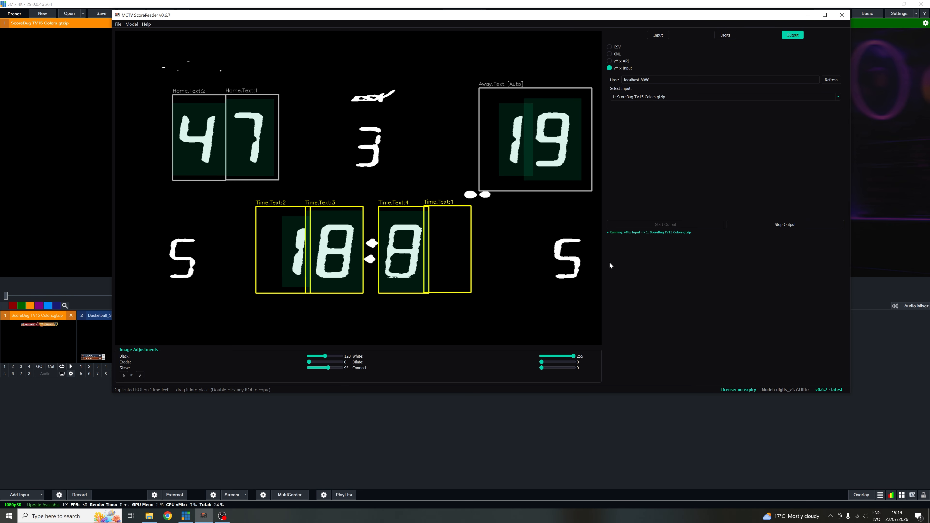
- Switch to vMix and show the ScoreBug TV15 Colors title over the program output on overlay channel 1
{"action": "left_click", "coordinate": [198, 435]}
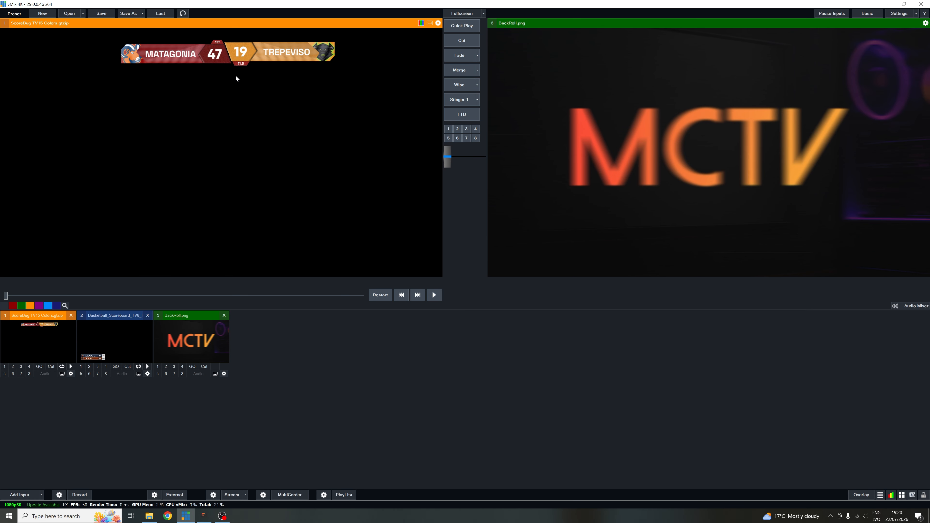
{"action": "left_click", "coordinate": [4, 367]}
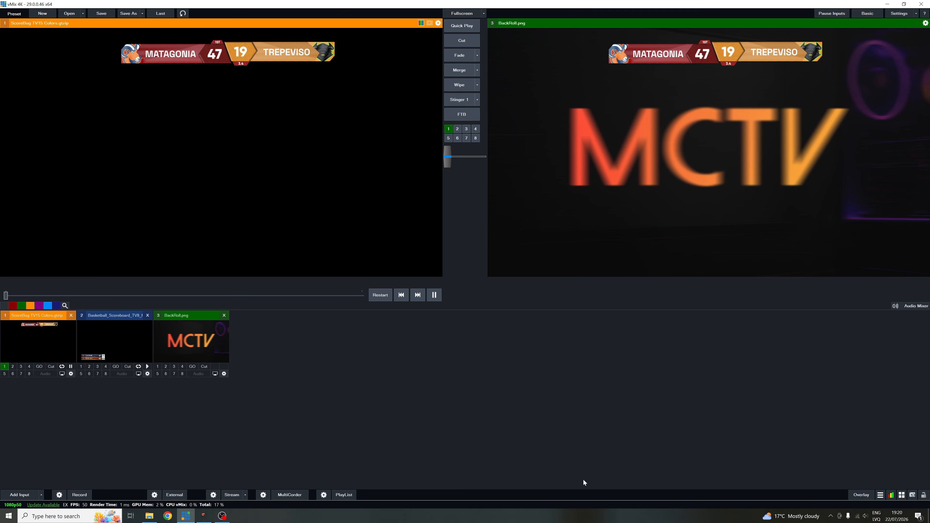